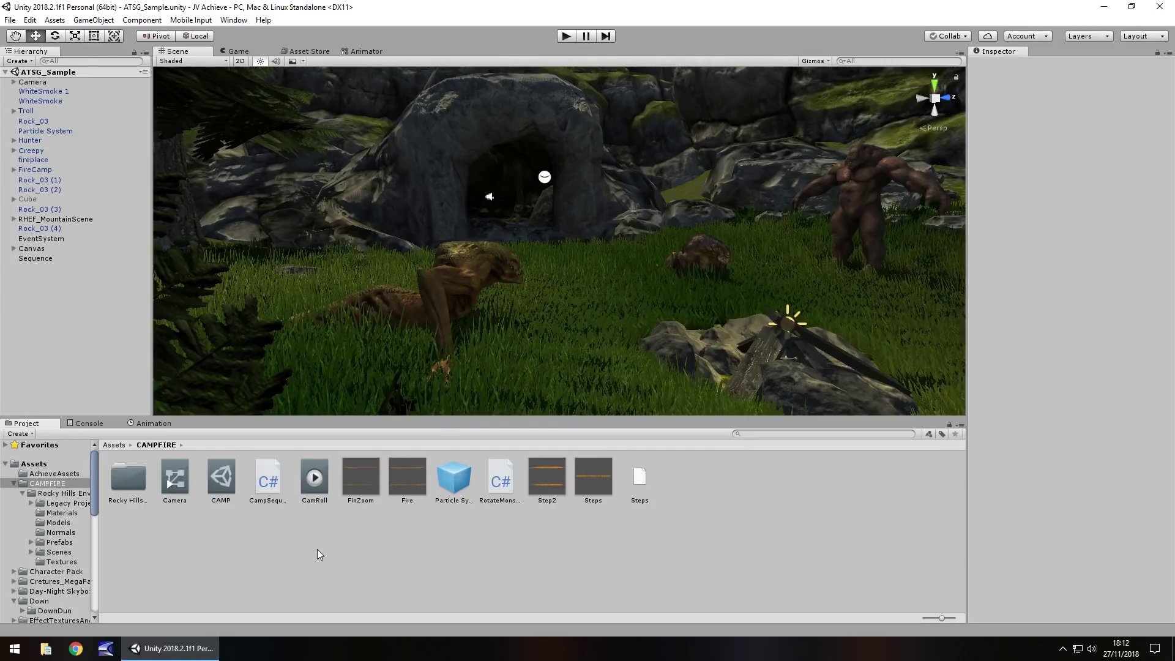
Step: Look at the Rocky Hills environment packs listed in the Asset Store
mouse_move(606, 310)
left_mouse_down("alt")
mouse_move(613, 279)
mouse_move(654, 324)
mouse_move(623, 312)
left_mouse_up("alt")
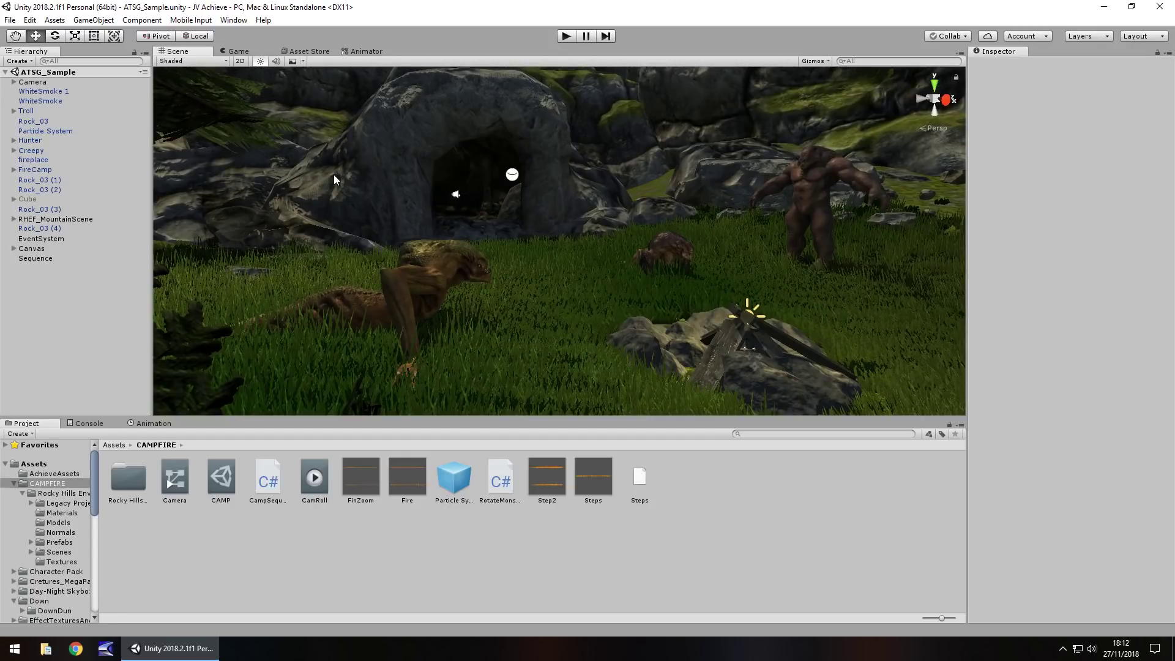
left_click(305, 52)
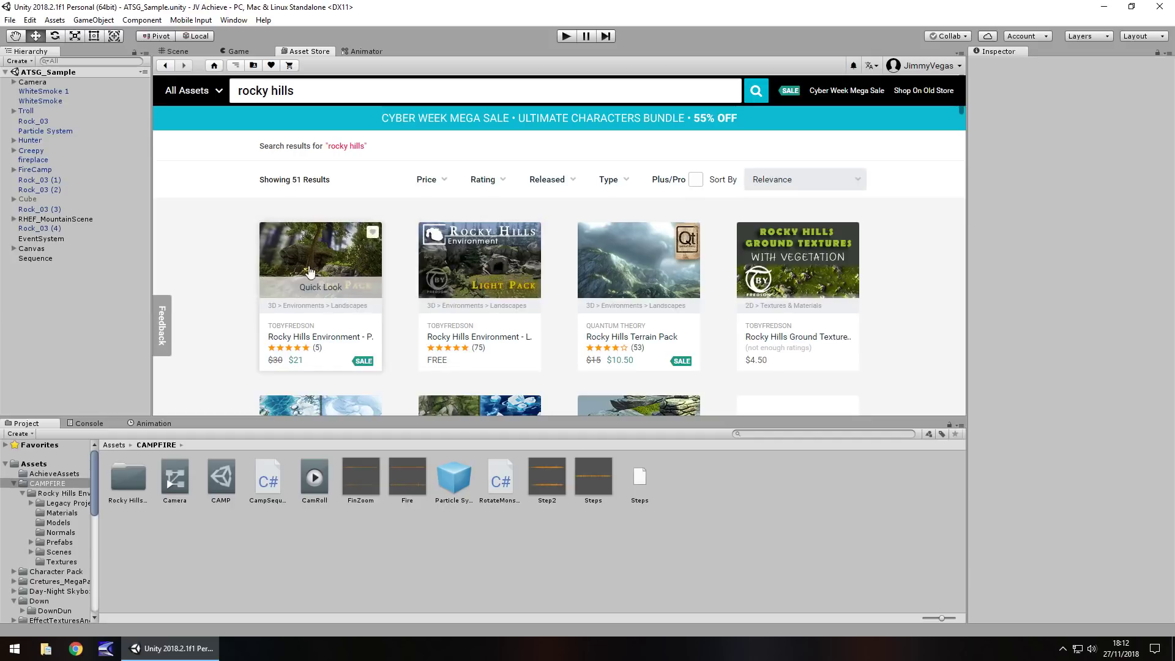
mouse_move(310, 264)
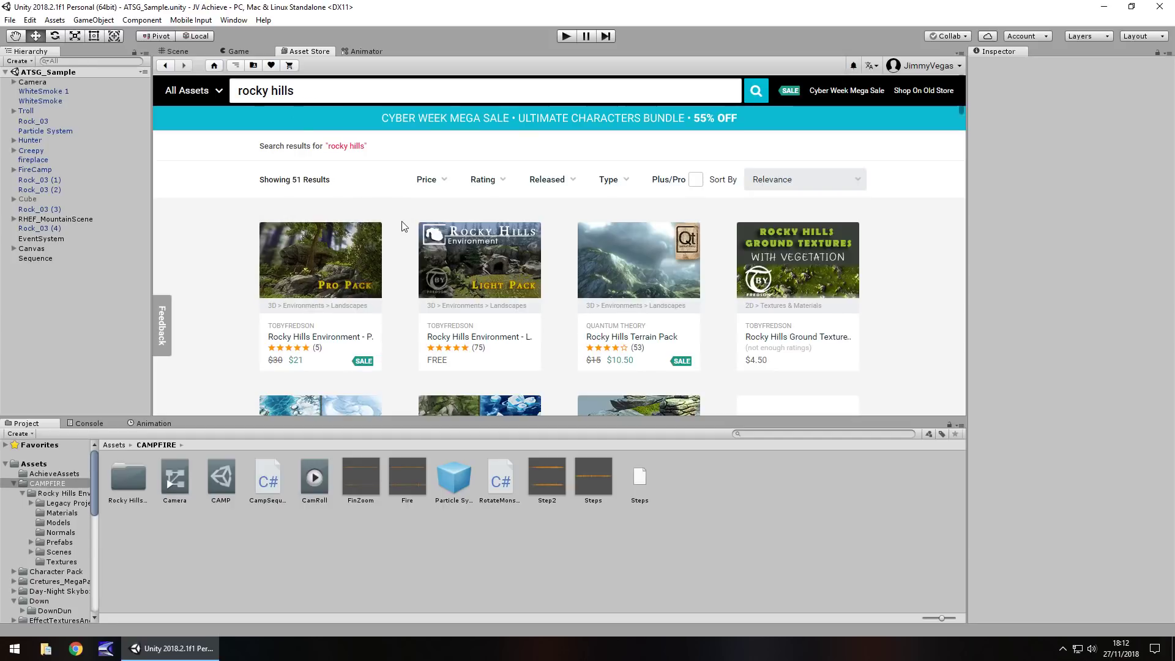
Step: Return to the scene and look over the cave, creatures and campfire from a higher viewpoint
left_click(179, 52)
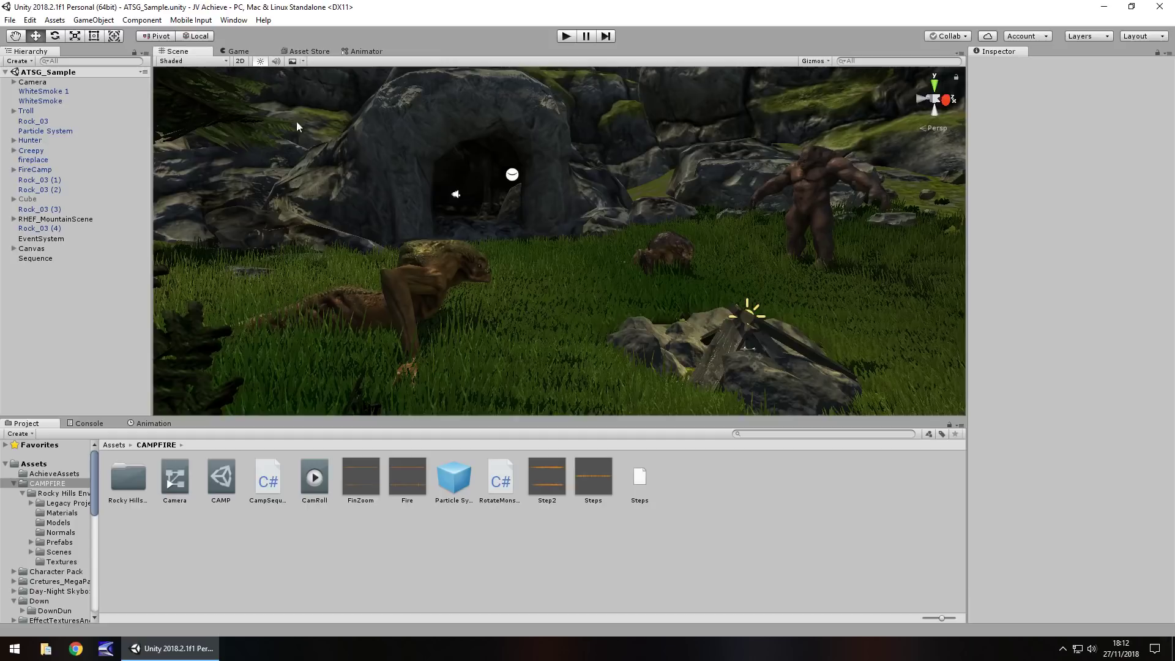
right_click_drag(579, 334, 580, 326)
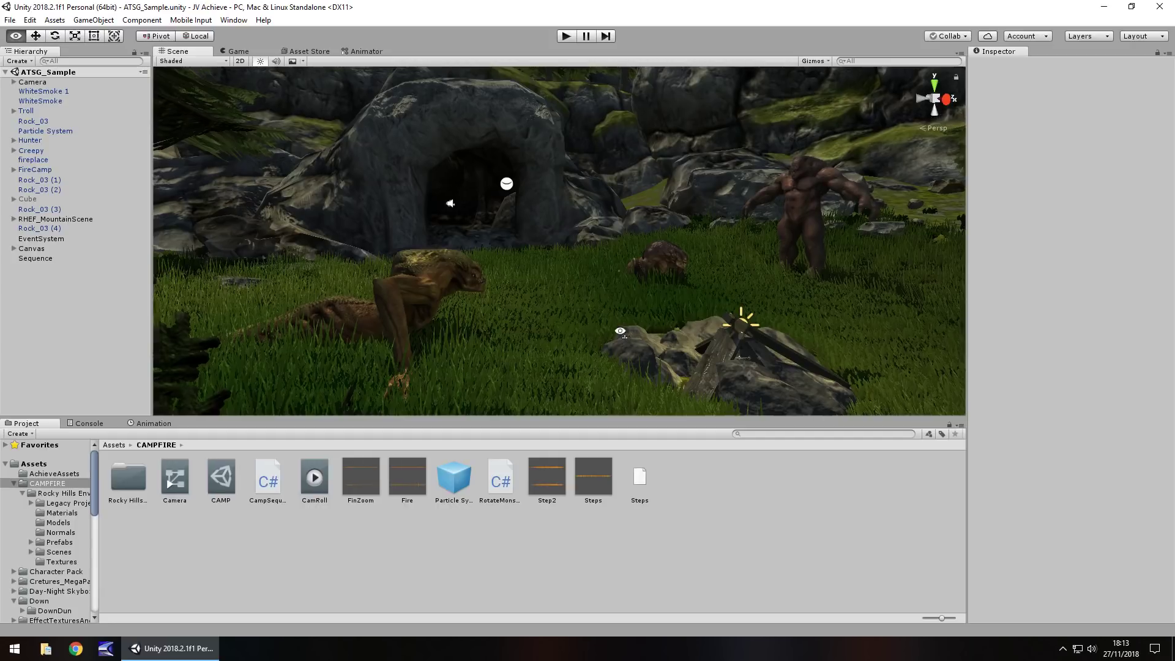
right_click_drag(619, 331, 619, 351)
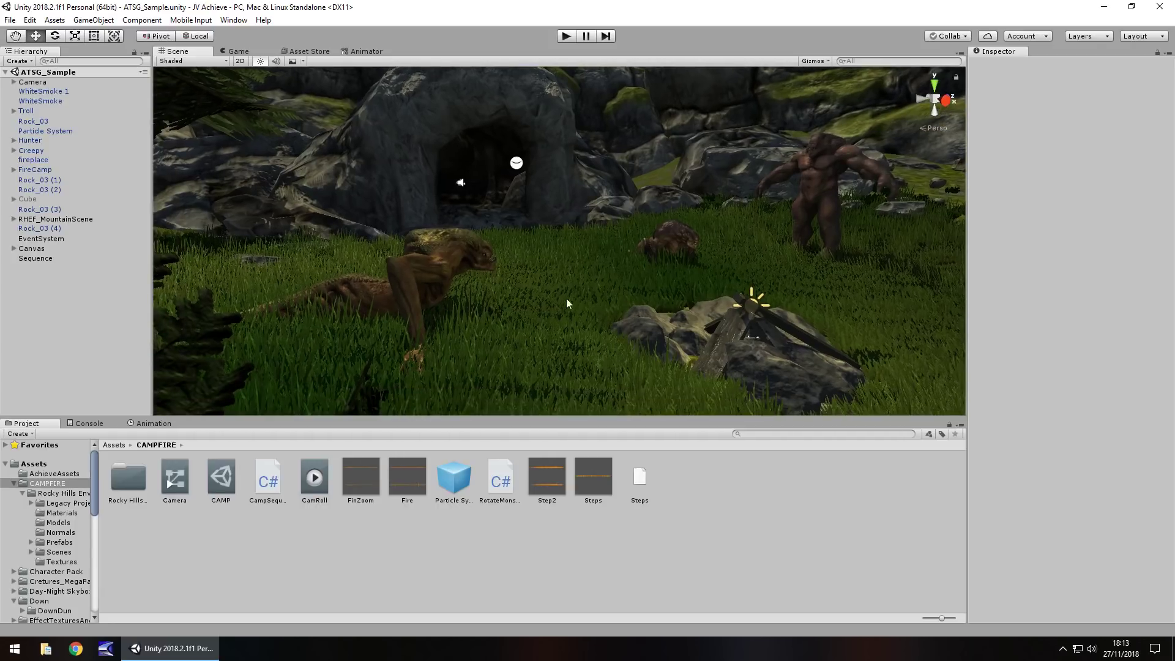
right_click_drag(552, 261, 465, 398)
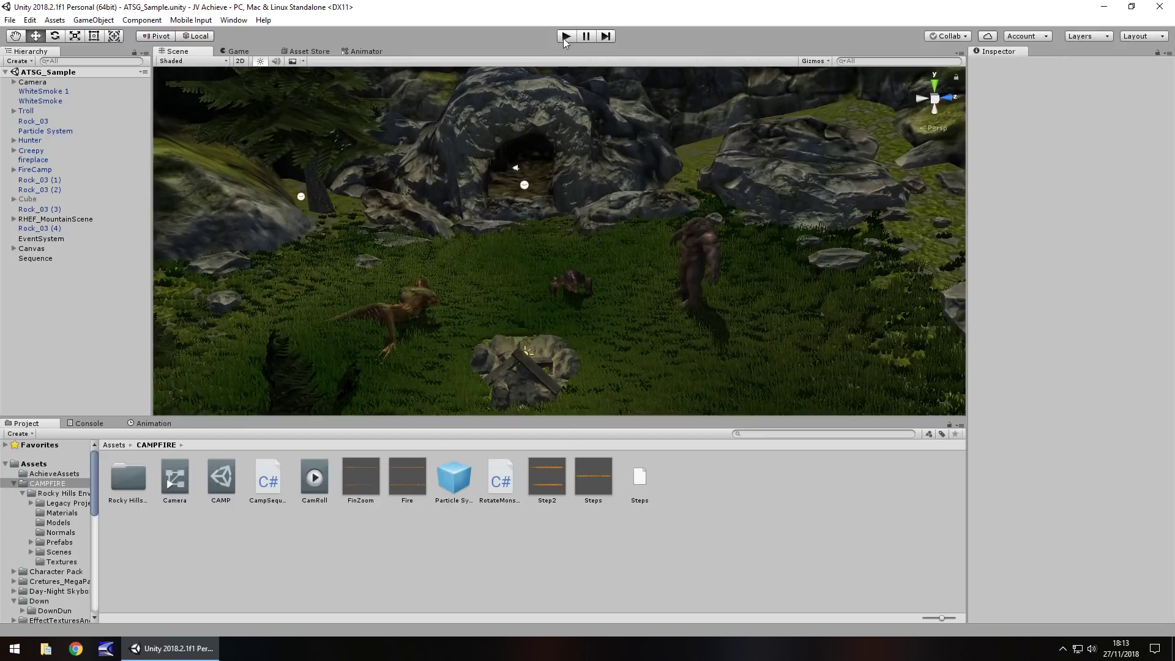
Step: Open the CampSequence script in Visual Studio and return to Unity while it loads
double_click(269, 482)
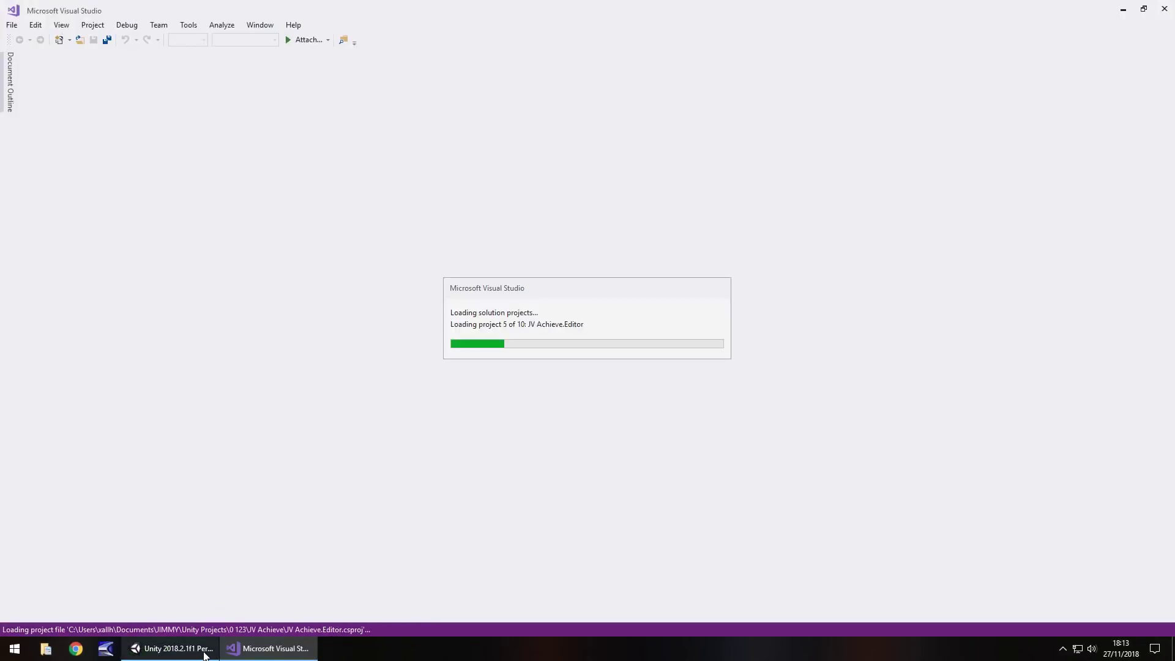
mouse_move(205, 655)
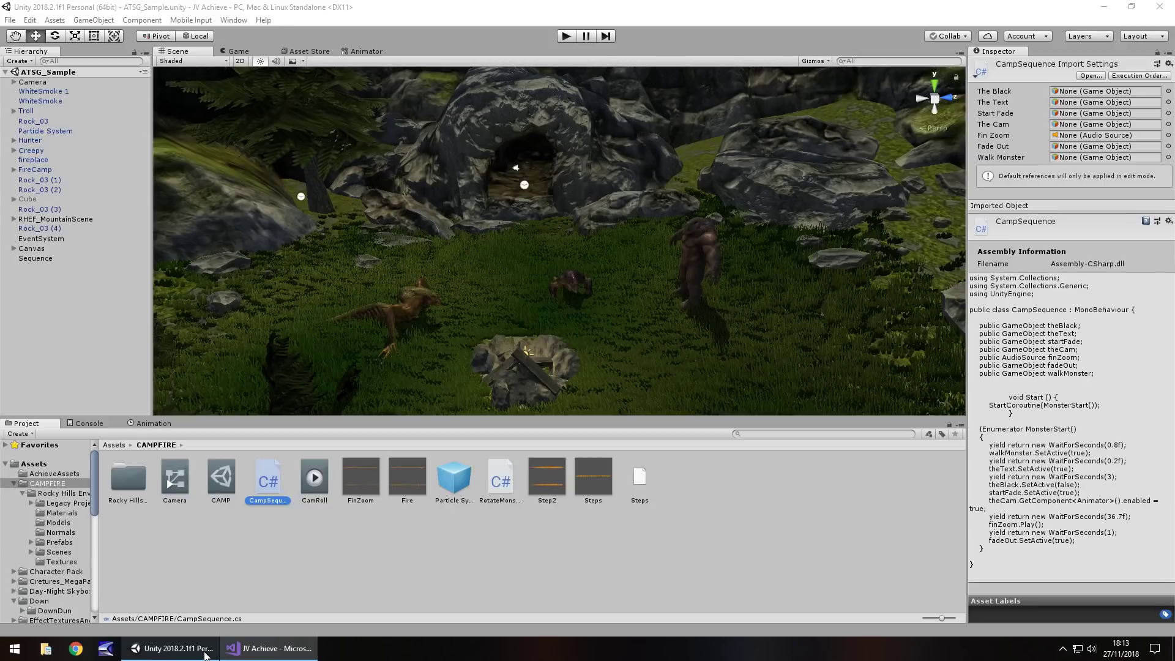
left_click(205, 654)
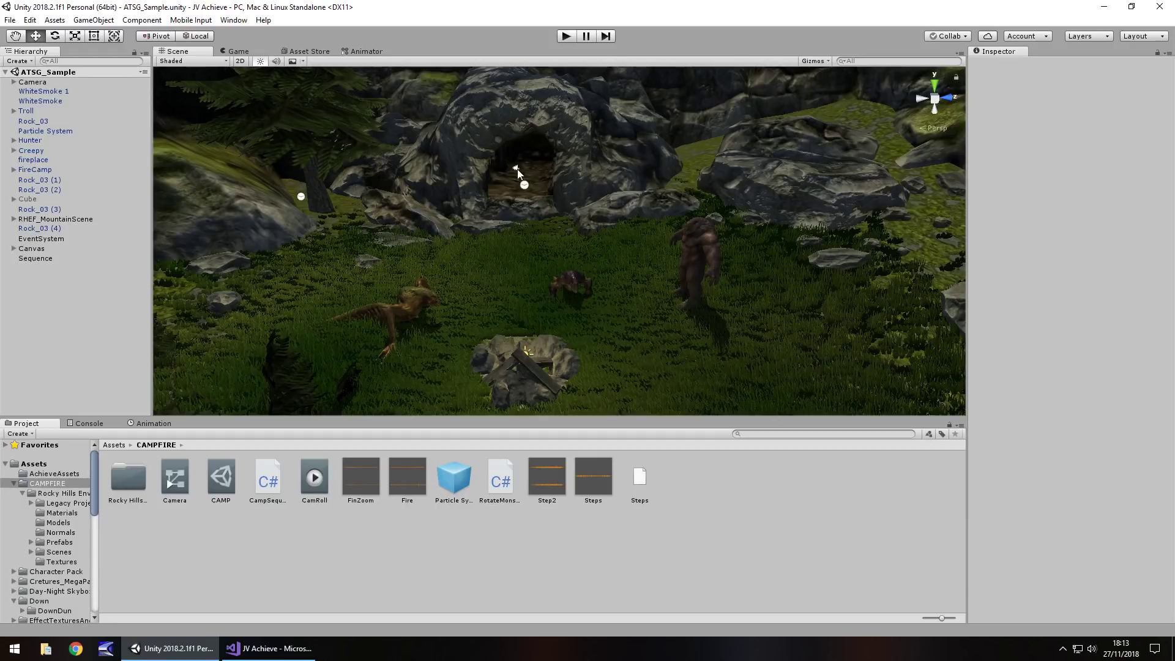
Step: Play the campfire scene, compare the Scene and Game views while it runs, and stop playback
left_click(568, 37)
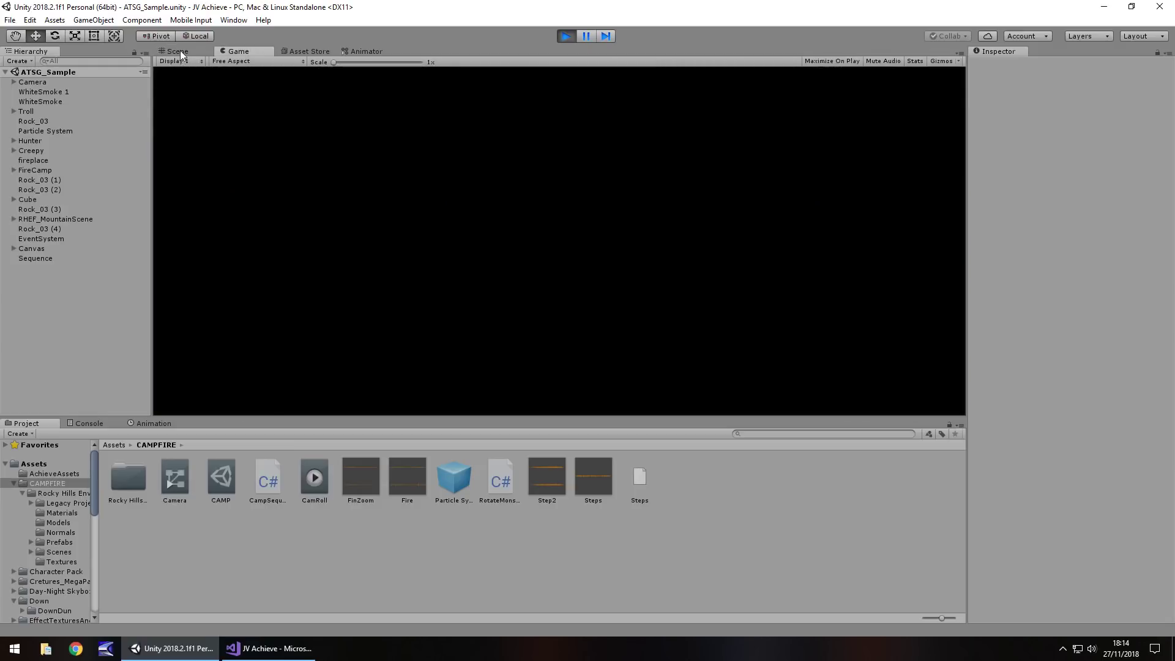
left_click(178, 51)
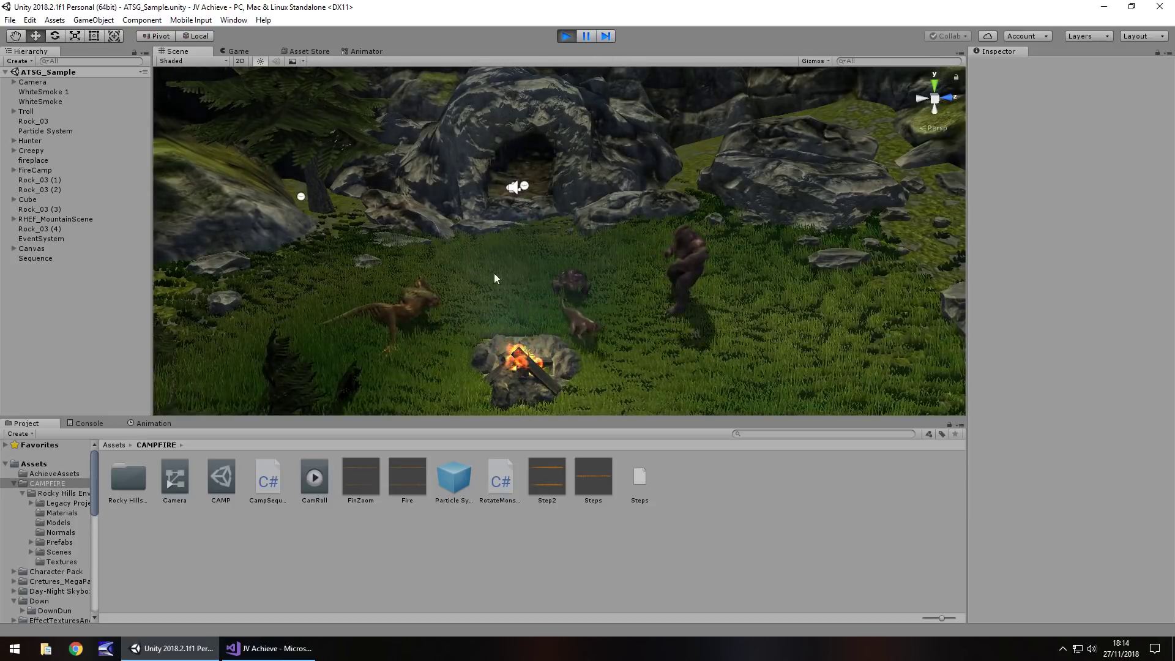
left_click(239, 52)
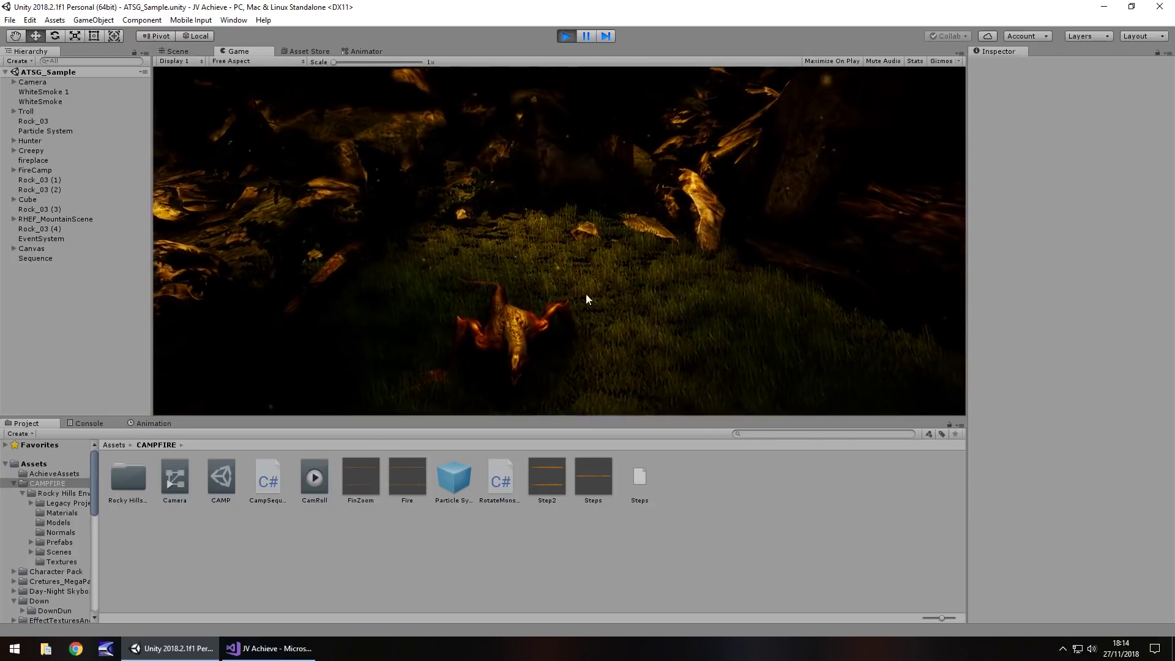
left_click(175, 51)
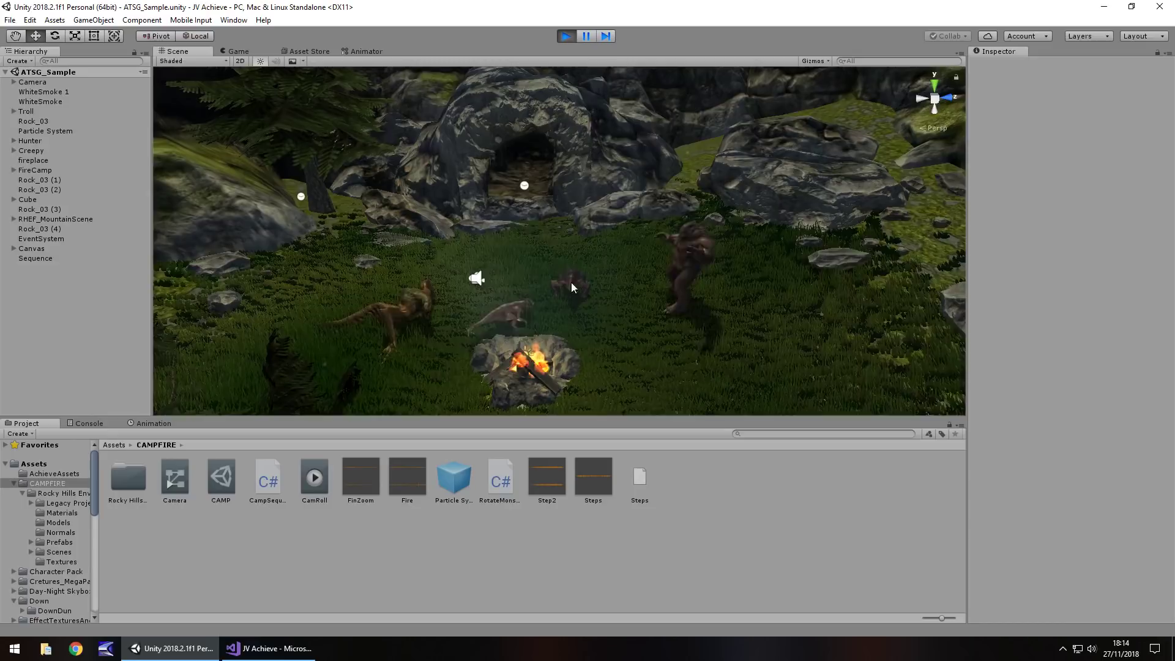
left_click(239, 52)
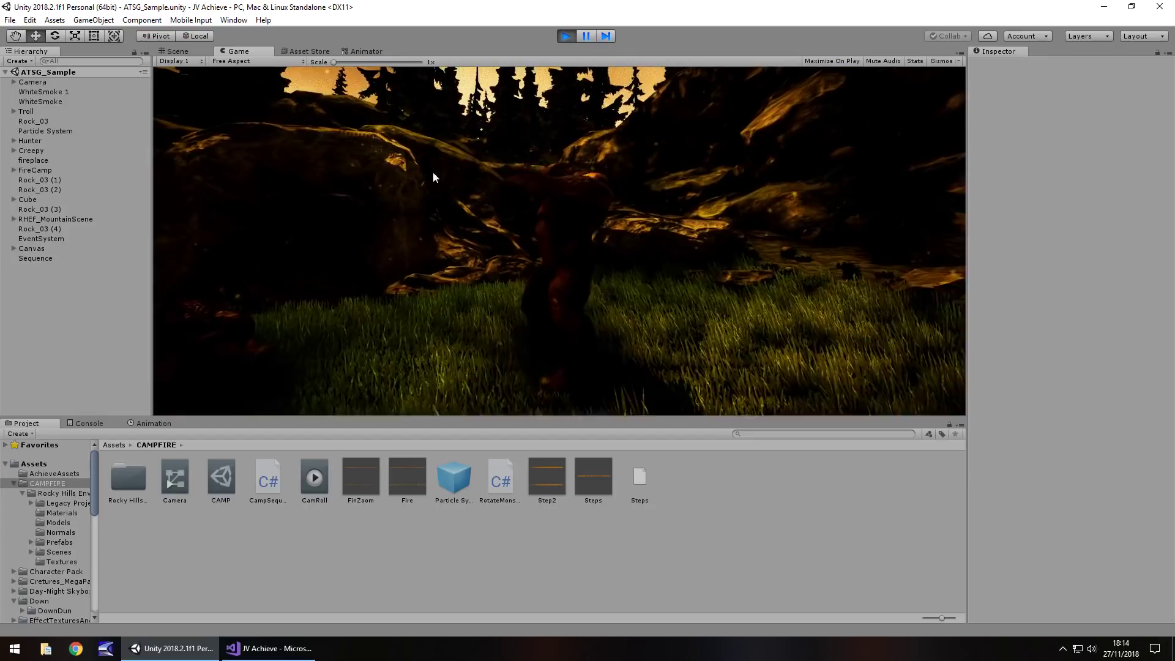
left_click(177, 52)
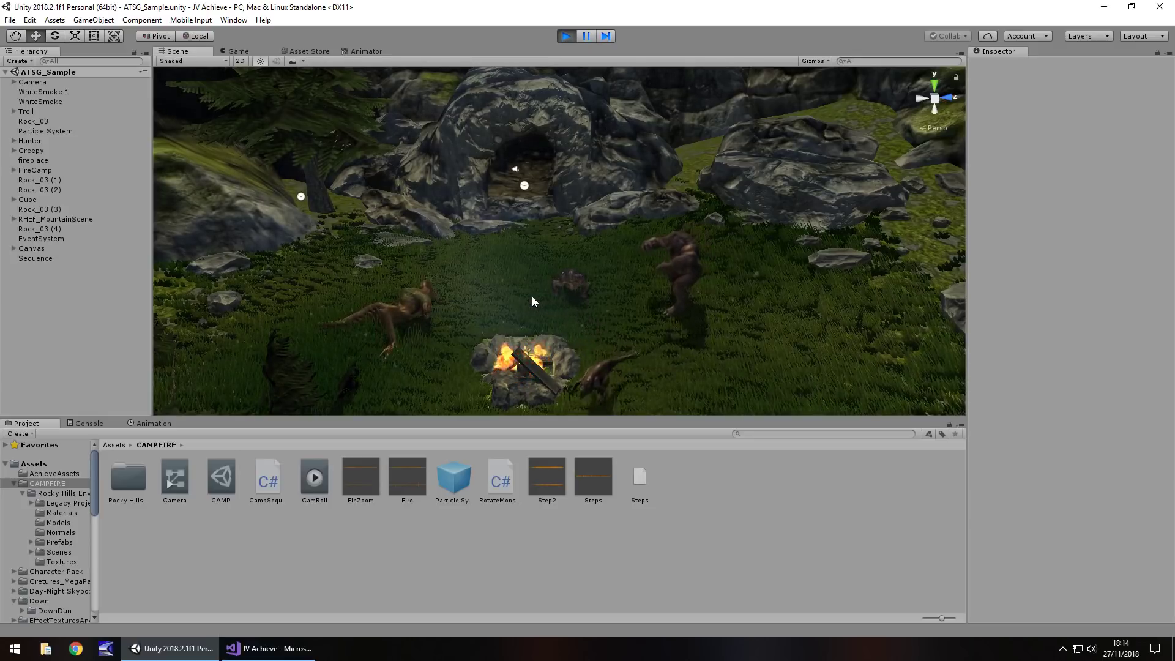
key("ctrl+p")
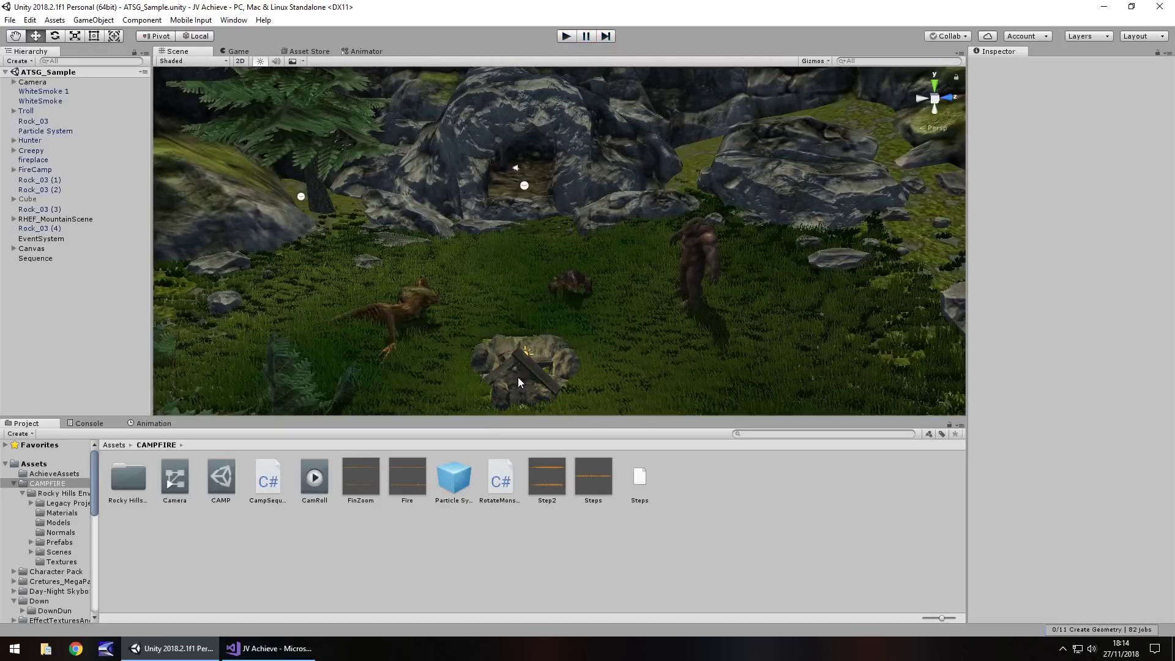
Step: Select the Cube object and play the scene, watching the object's rotation in the Scene view
mouse_move(501, 310)
right_mouse_down()
mouse_move(517, 330)
mouse_move(493, 312)
right_mouse_up()
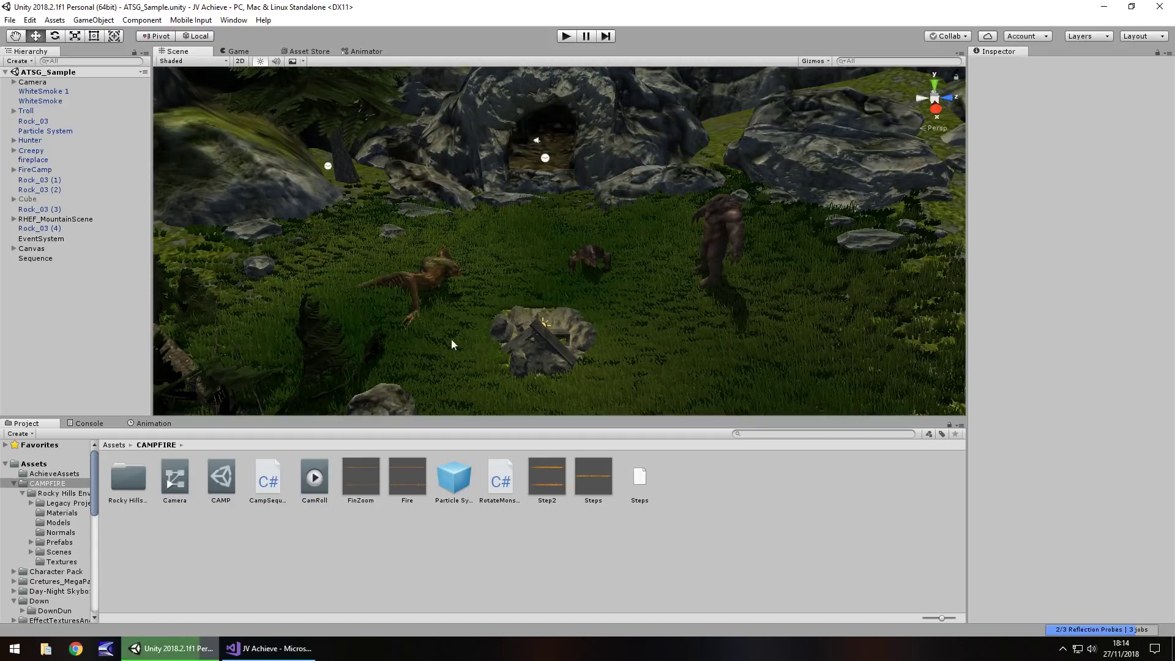
left_click(27, 200)
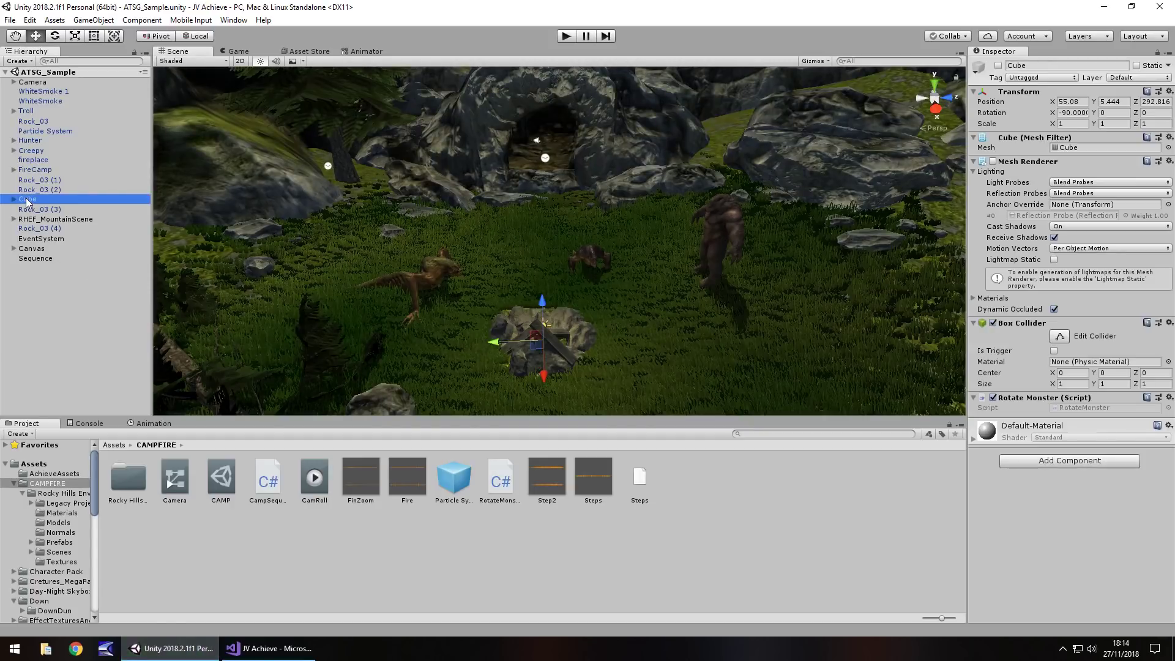
left_click(566, 37)
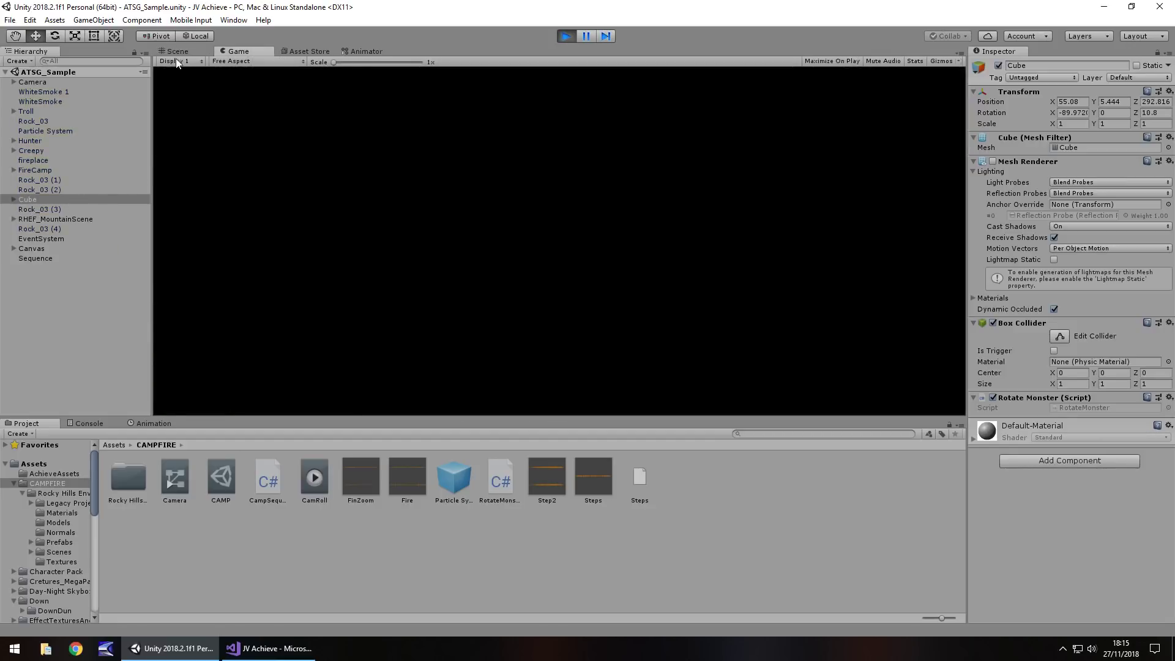
left_click(176, 53)
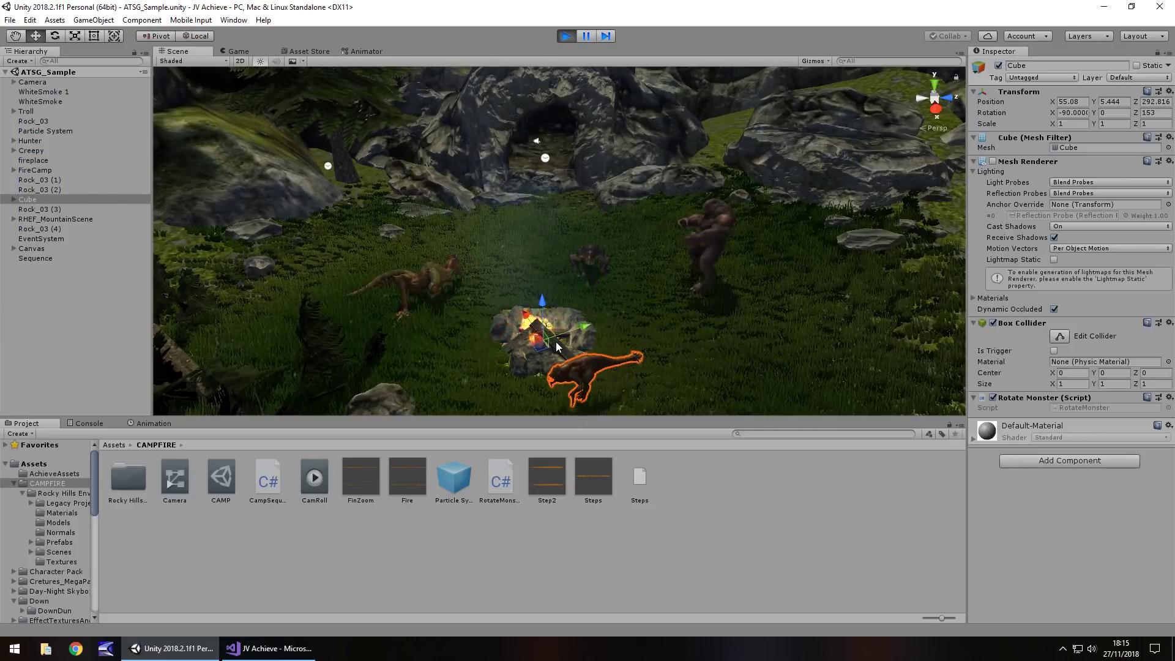
Step: Inspect the Pangolin child of the Cube during playback, check the Game view, and stop playback
left_click(18, 201)
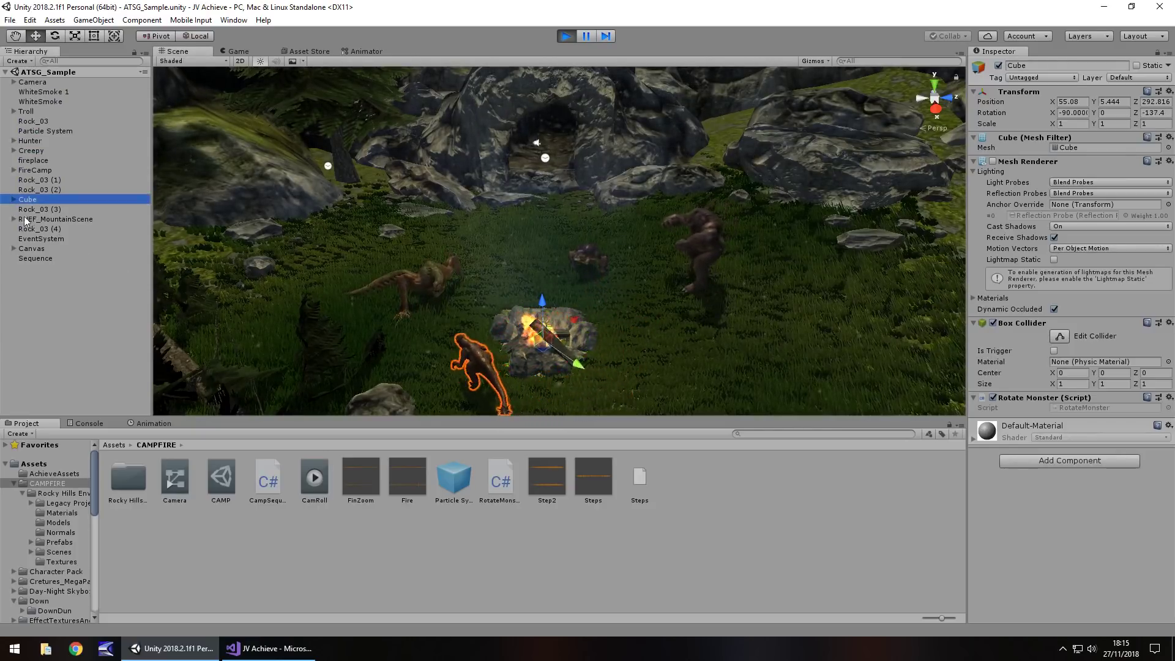
left_click(13, 199)
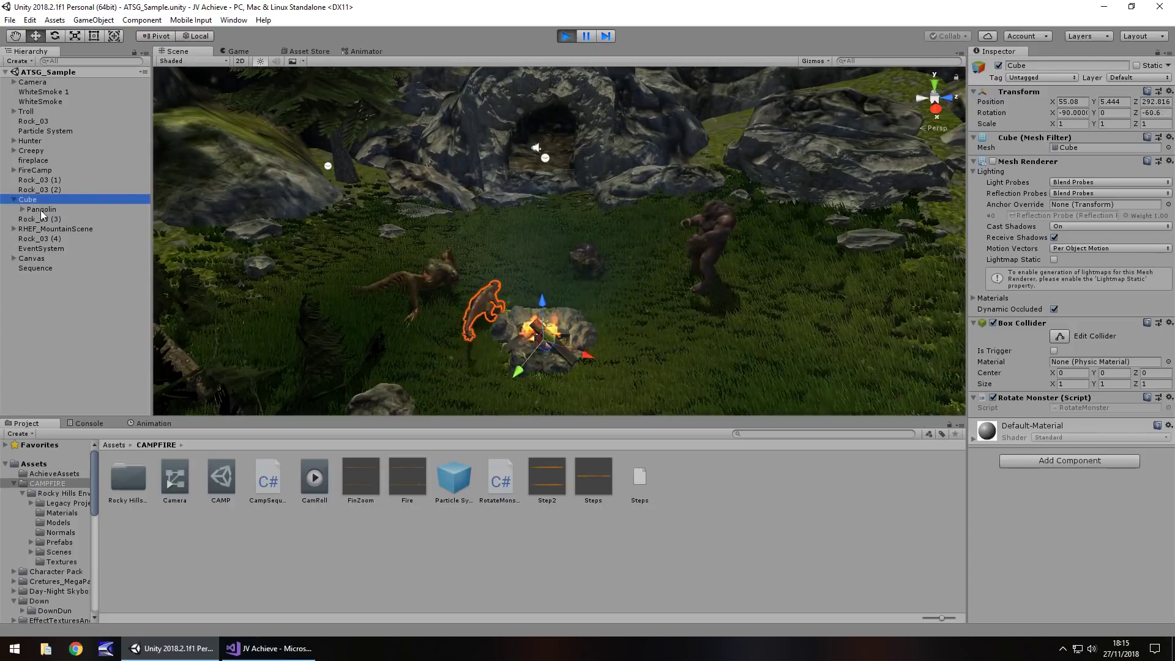
left_click(42, 209)
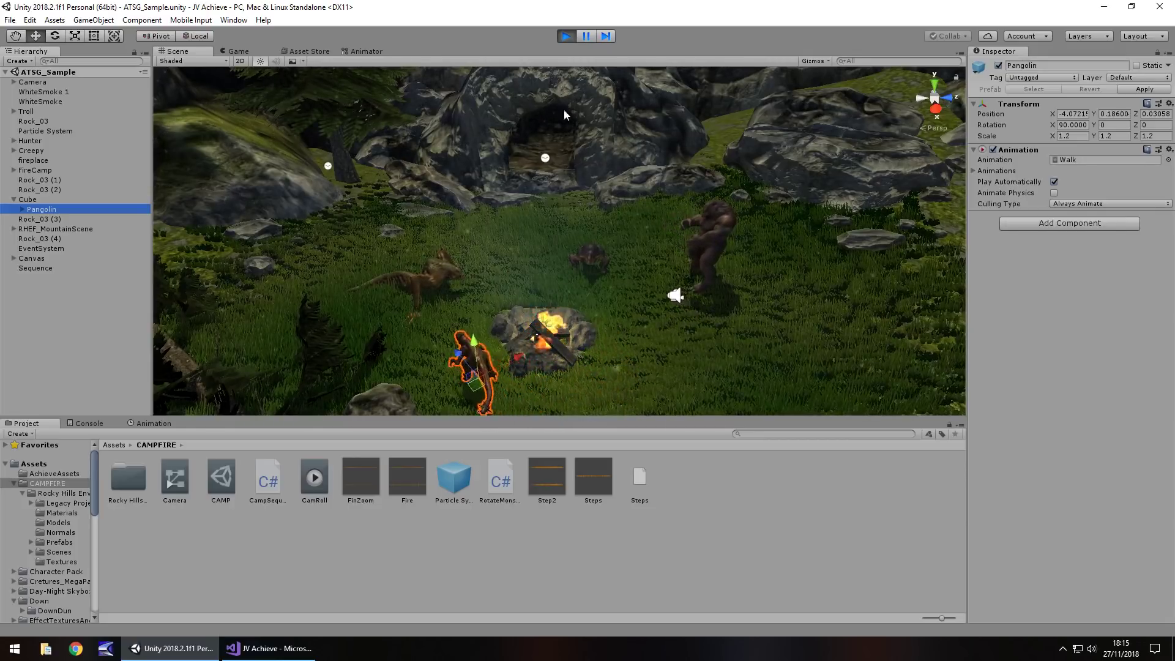
left_click(237, 52)
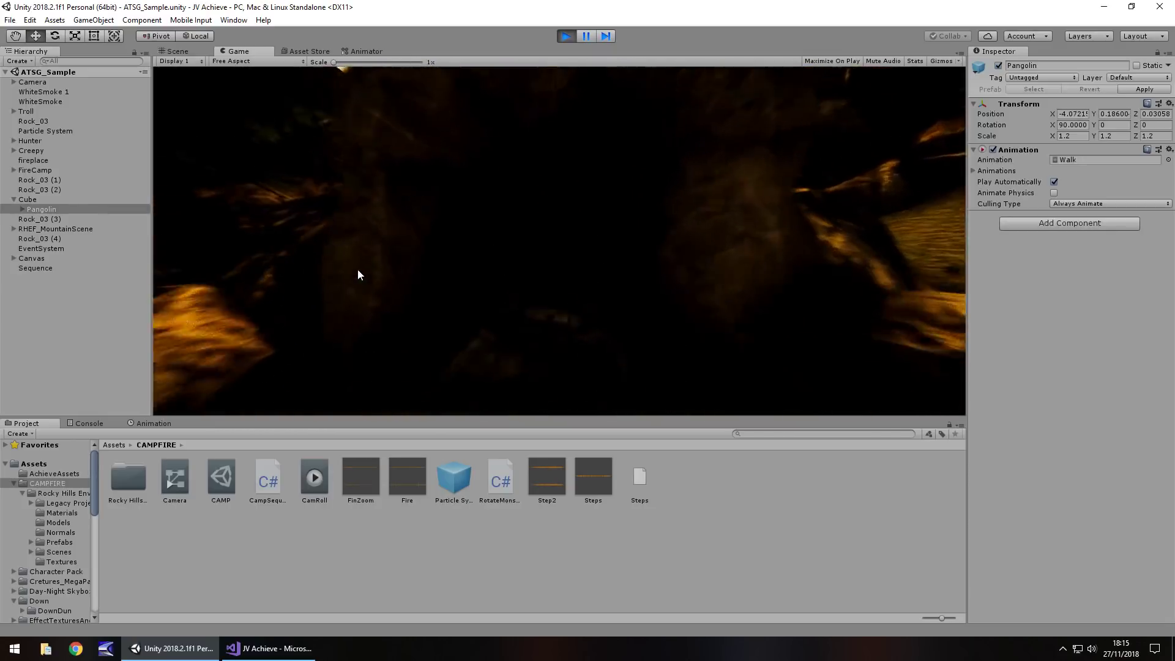
left_click(562, 34)
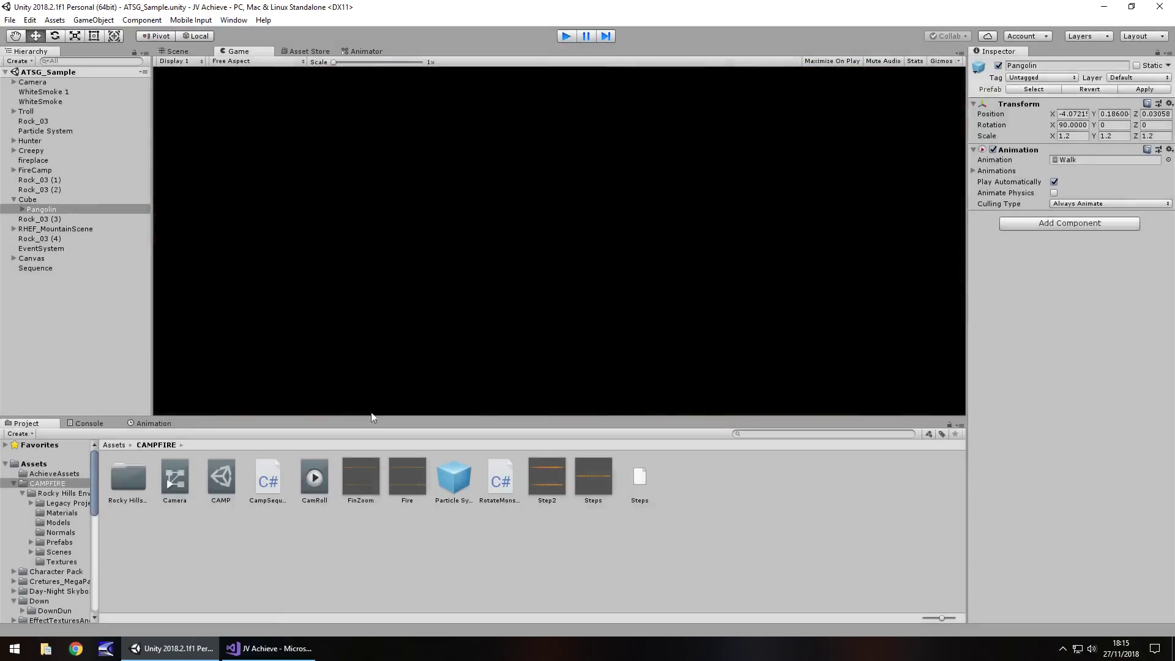
Step: Switch to Visual Studio, review the MonsterStart coroutine in CampSequence.cs, and return to Unity
left_click(269, 648)
scroll(390, 426, "down", 4)
scroll(389, 426, "up", 4)
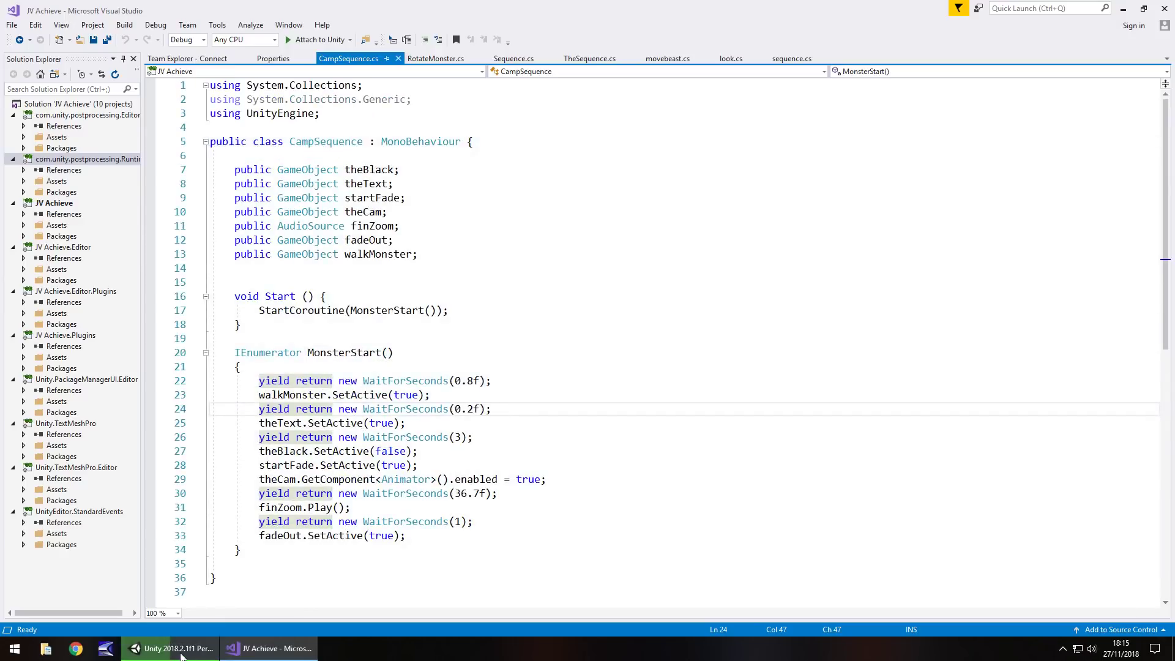
mouse_move(179, 655)
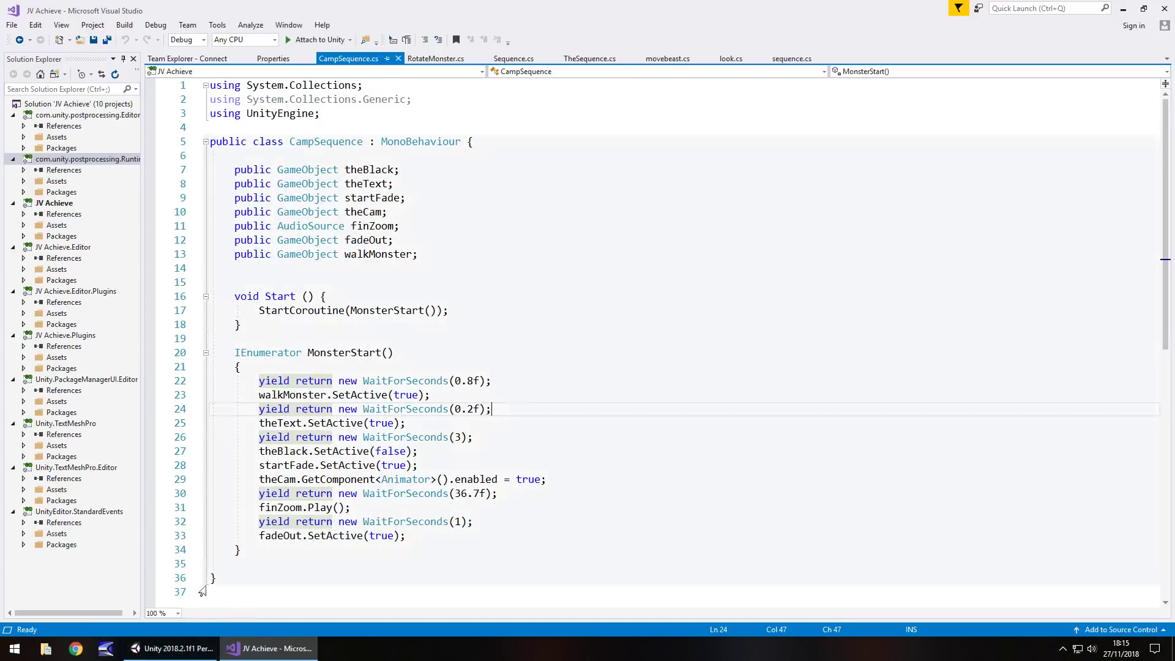
left_click(183, 655)
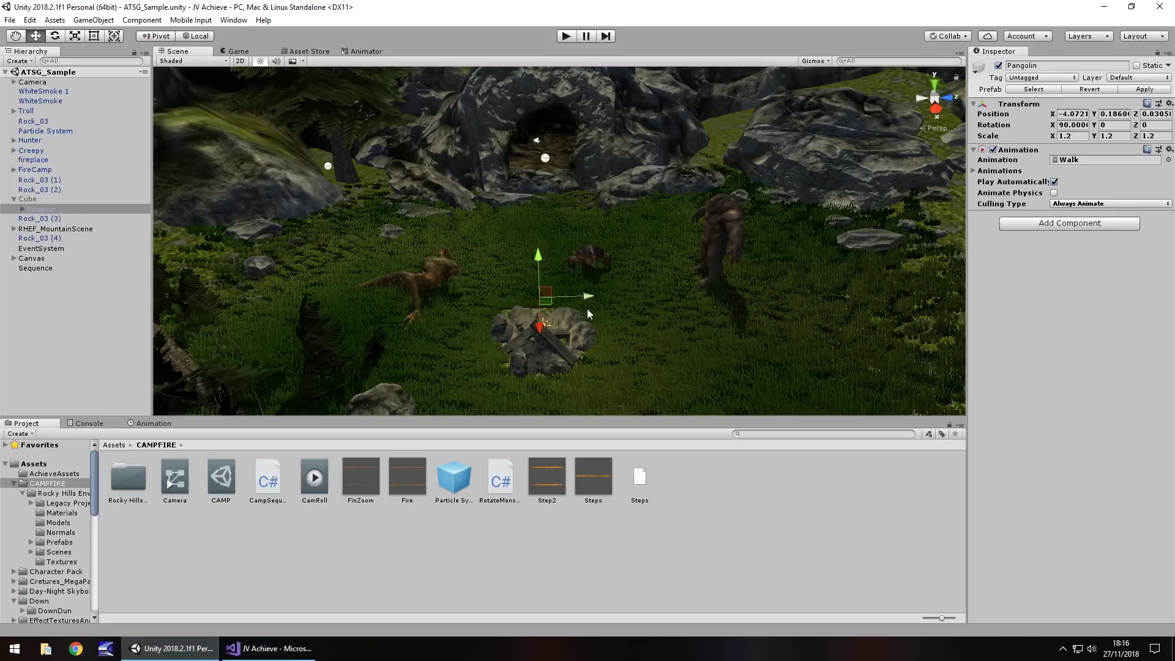
Step: Play the campfire sequence again in the Game view, stop playback, and clear the Pangolin selection
left_click(567, 36)
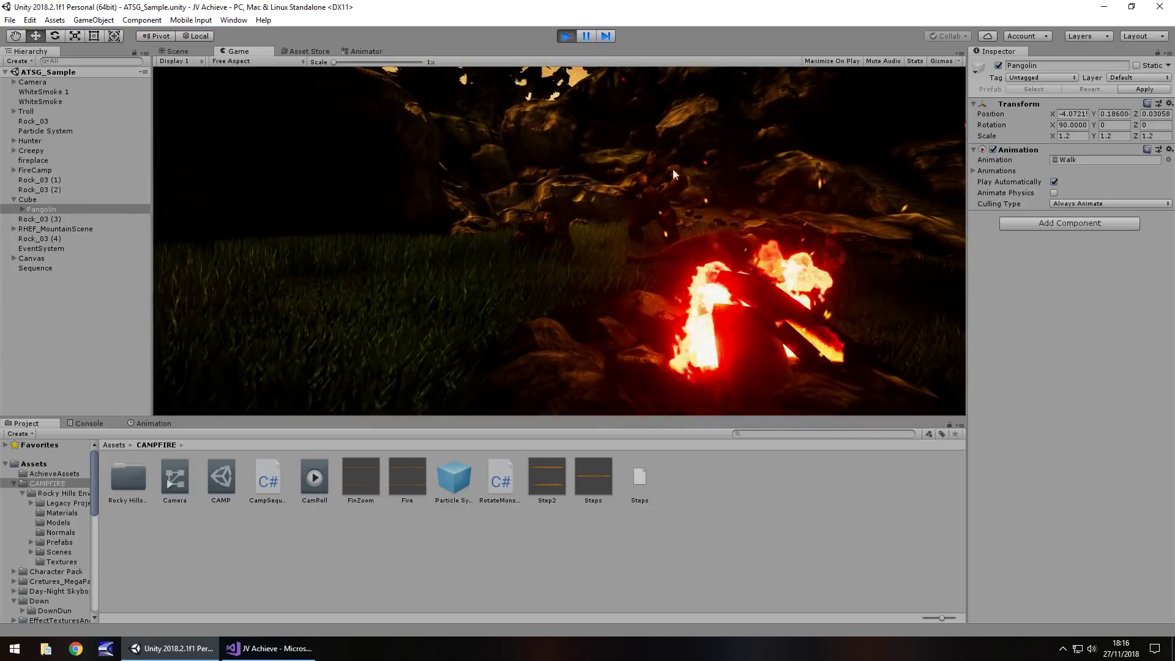
left_click(566, 36)
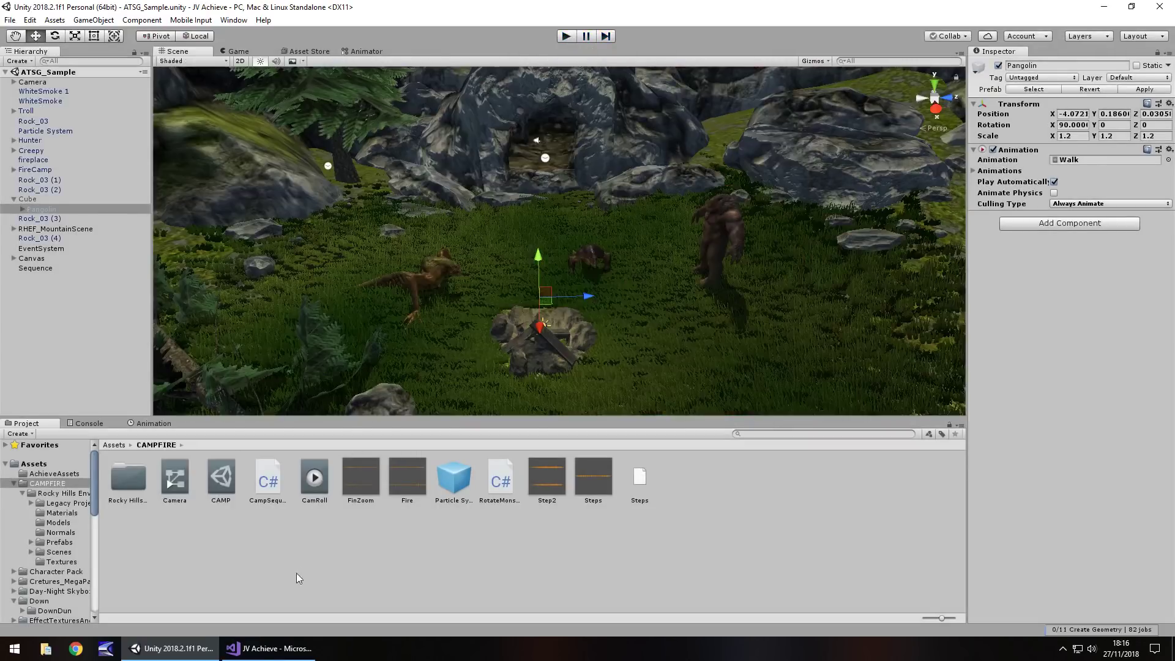
left_click(369, 558)
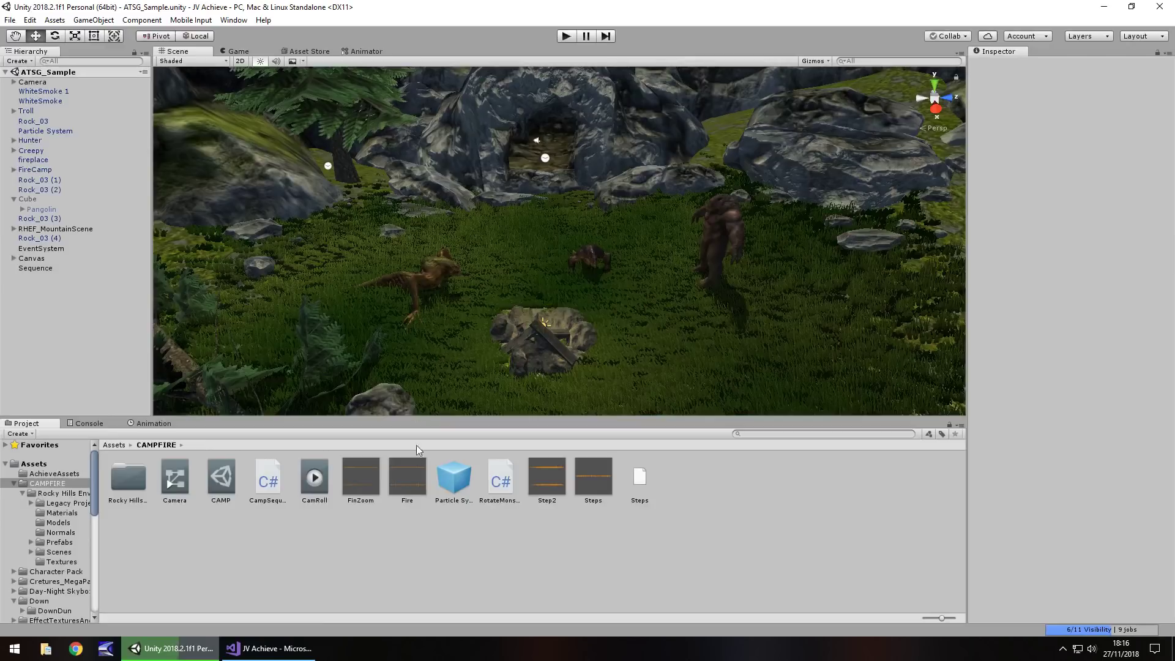